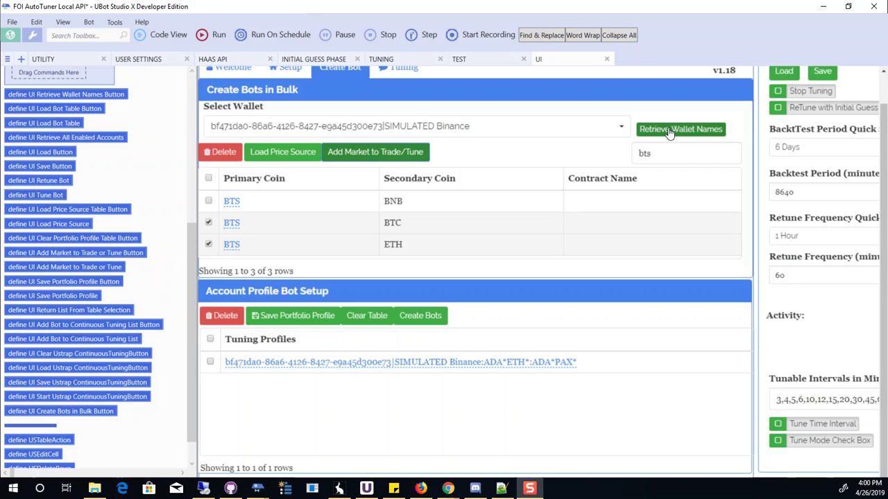
Keep the SIMULATED Binance wallet selected and delete all the old BTS market rows
click(621, 126)
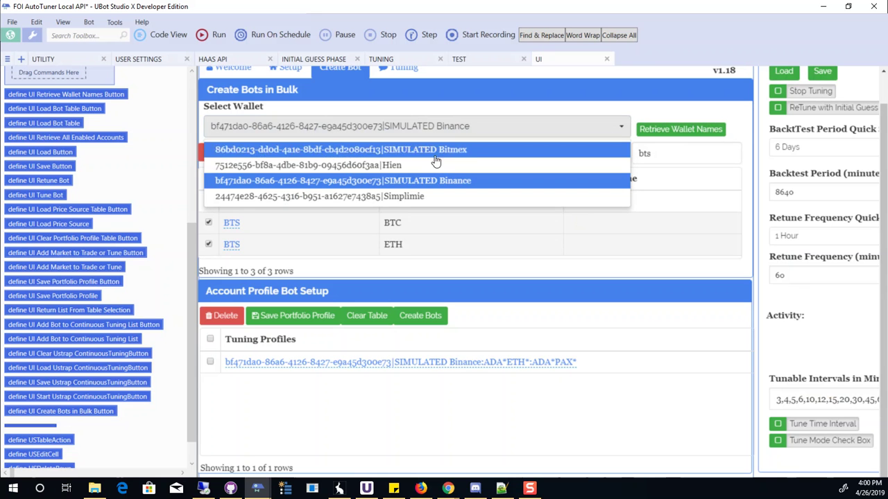
click(387, 182)
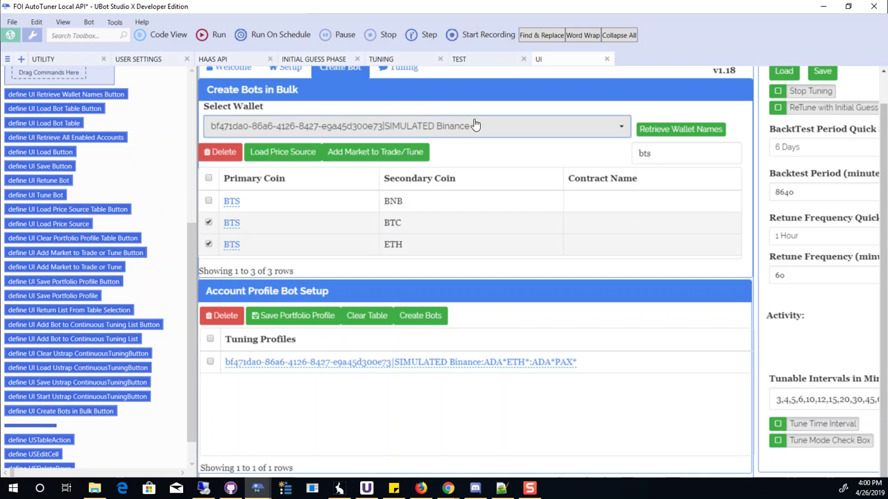
click(208, 179)
click(219, 154)
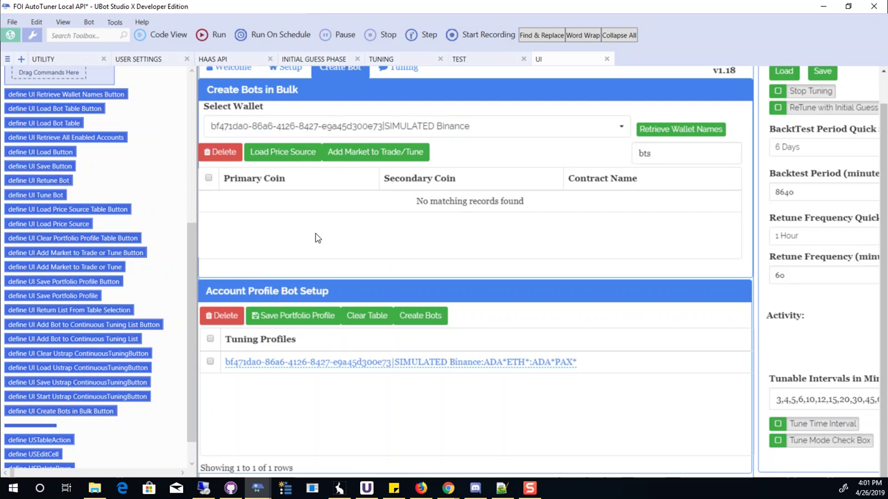
Reload all 460 markets from the price source and clear the bts search filter
click(283, 156)
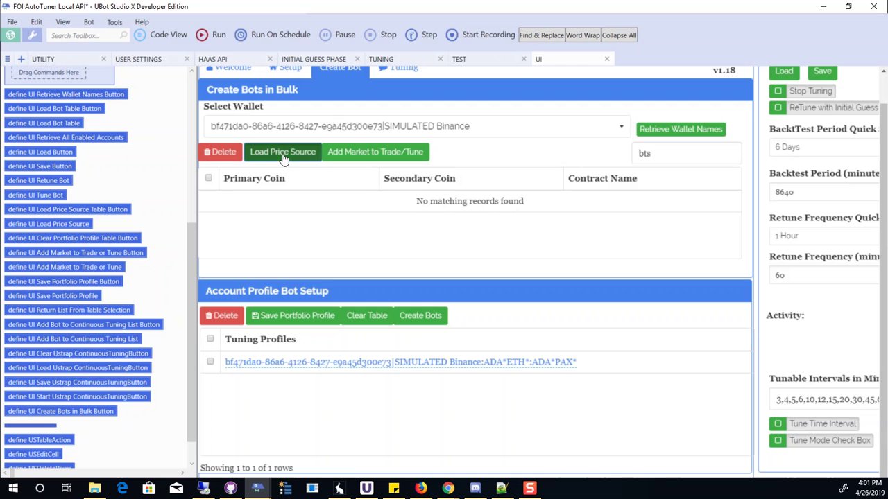
double_click(659, 153)
key(BackSpace)
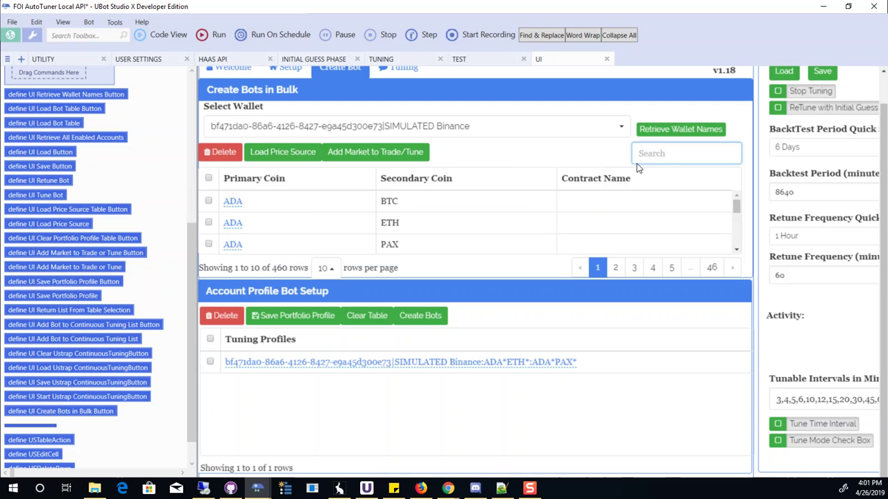
Tick the ADA/BTC market, then filter for eos and tick EOS/BTC
click(208, 201)
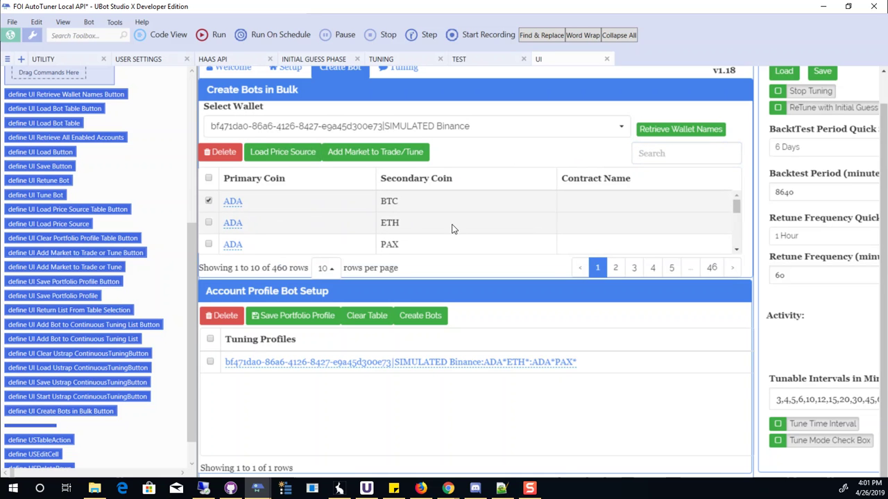
click(678, 156)
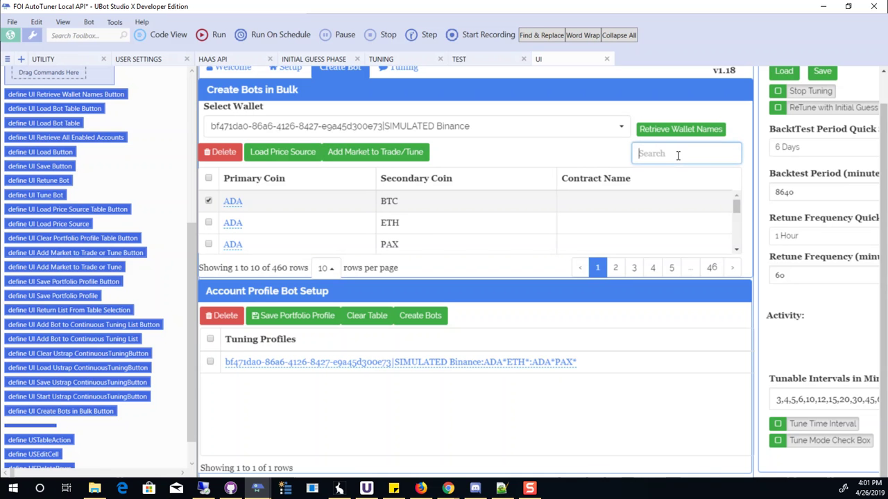
text(eos)
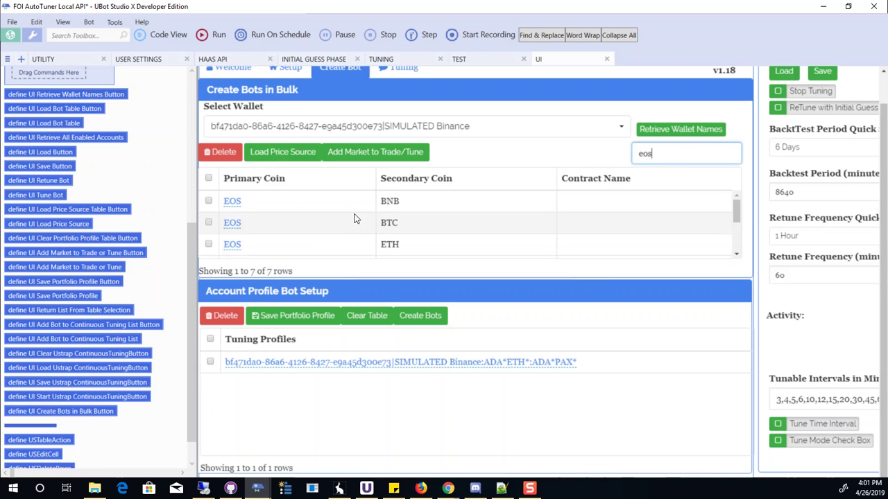
click(209, 222)
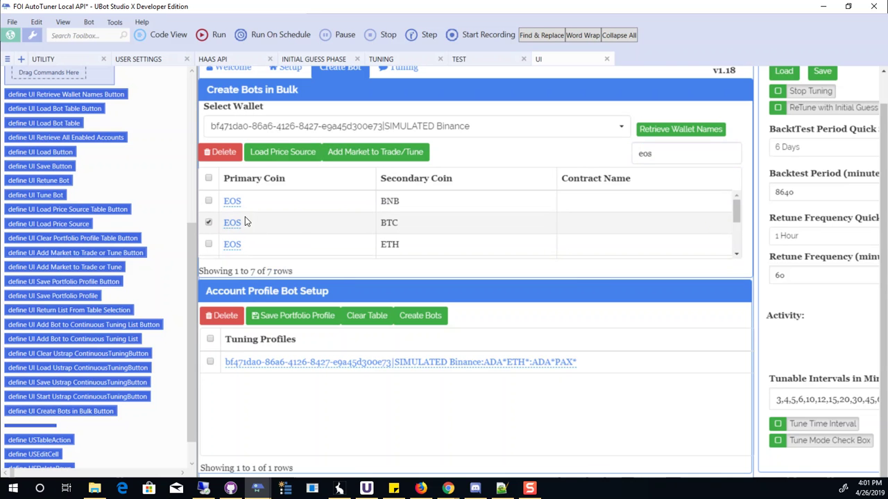
Tick the STEEM/BTC and BTS/BTC markets, then clear the search filter
double_click(671, 162)
text(stee)
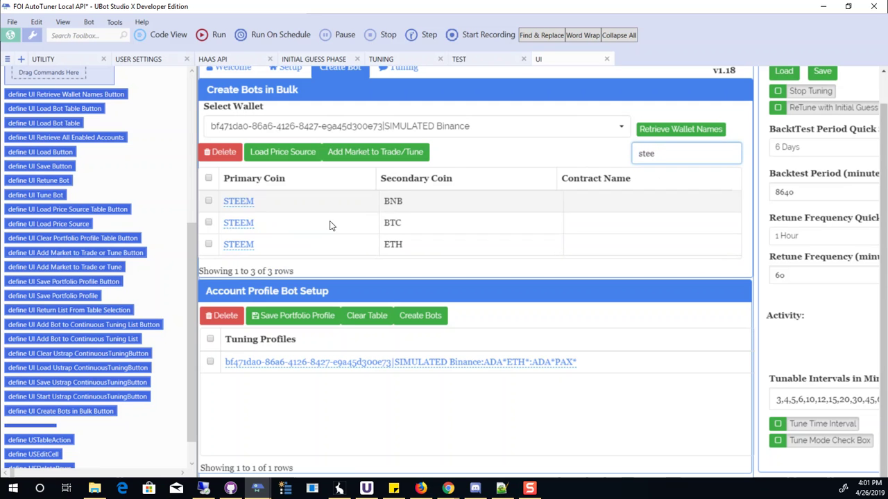
click(208, 222)
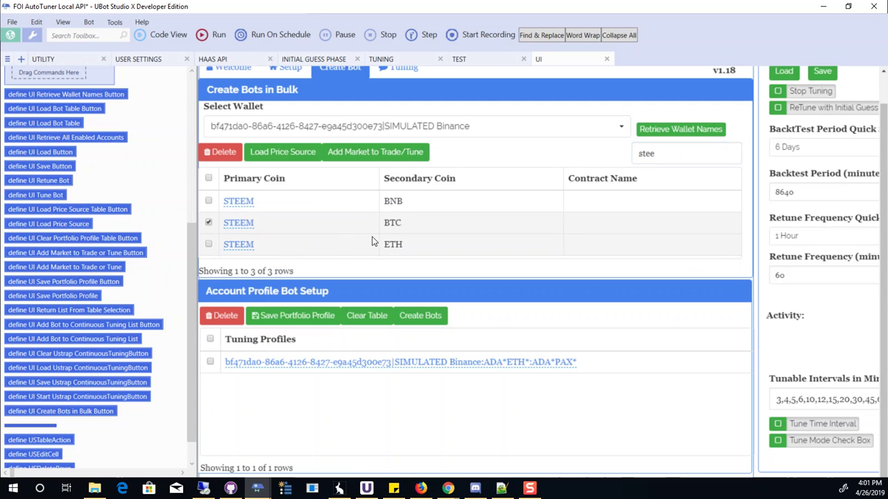
double_click(644, 152)
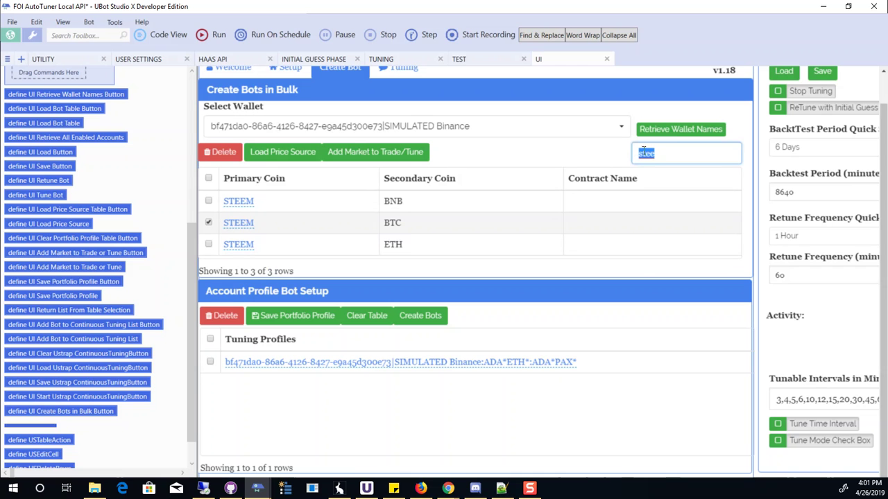
key(BackSpace)
text(bts)
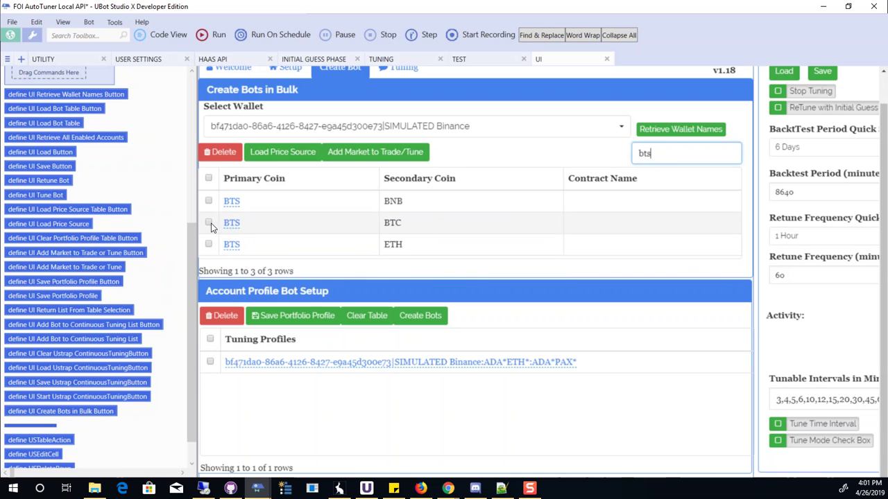
click(209, 222)
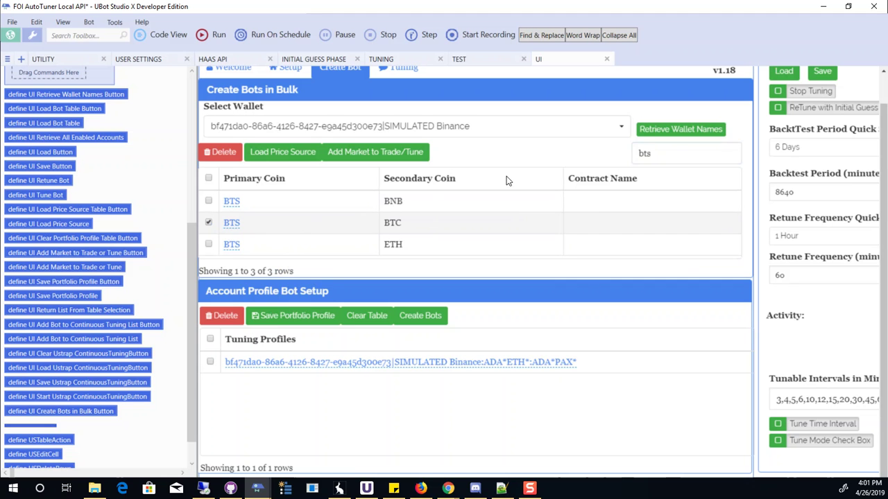
double_click(653, 156)
key(BackSpace)
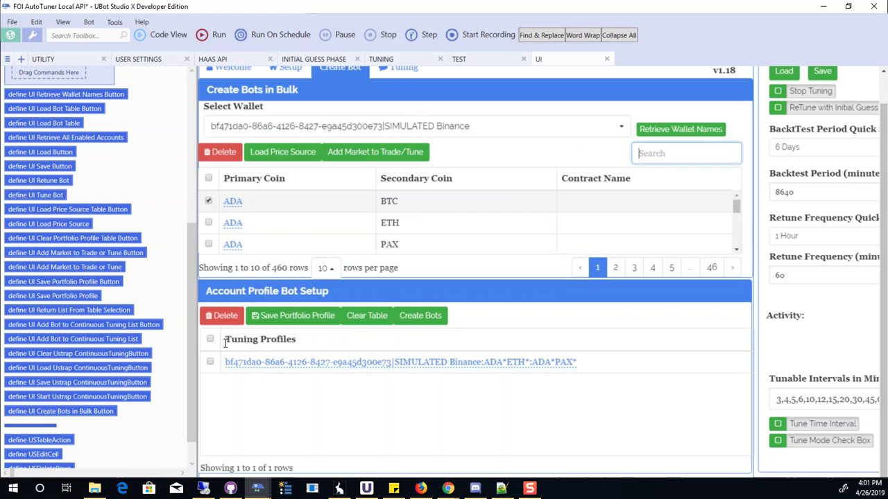
Empty the tuning profiles table and add the marked BTC markets as a tuning profile
click(355, 320)
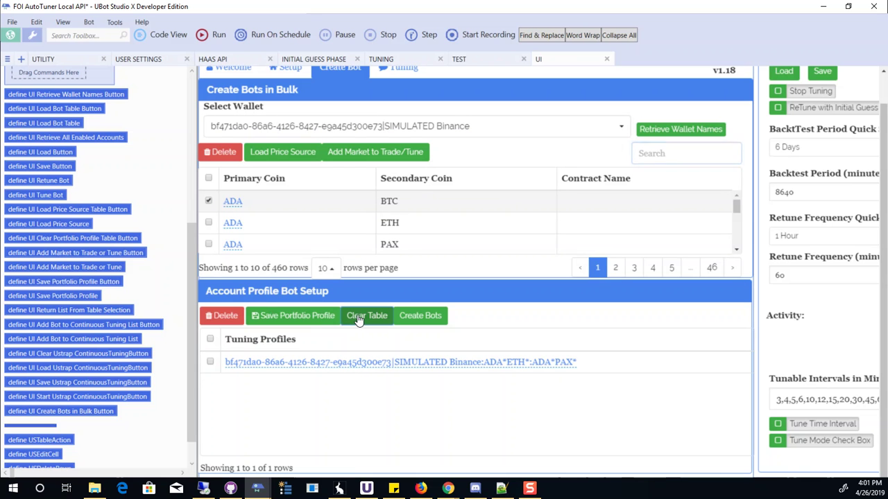
click(210, 339)
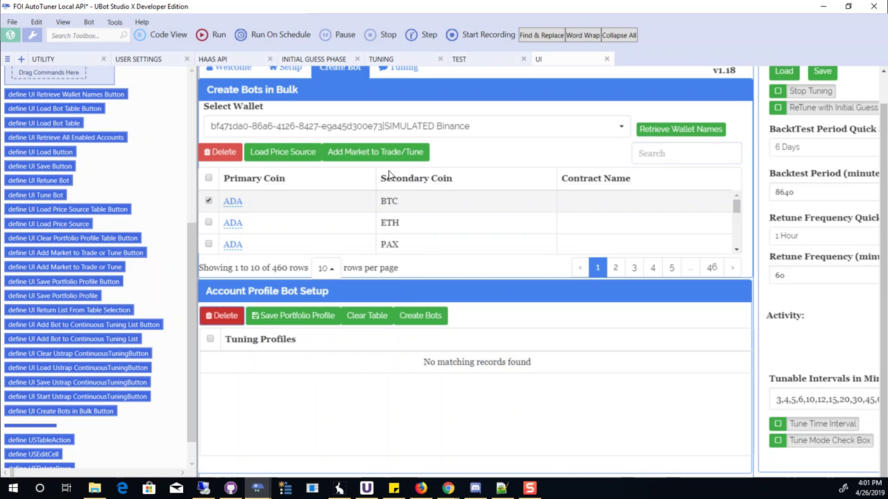
click(371, 151)
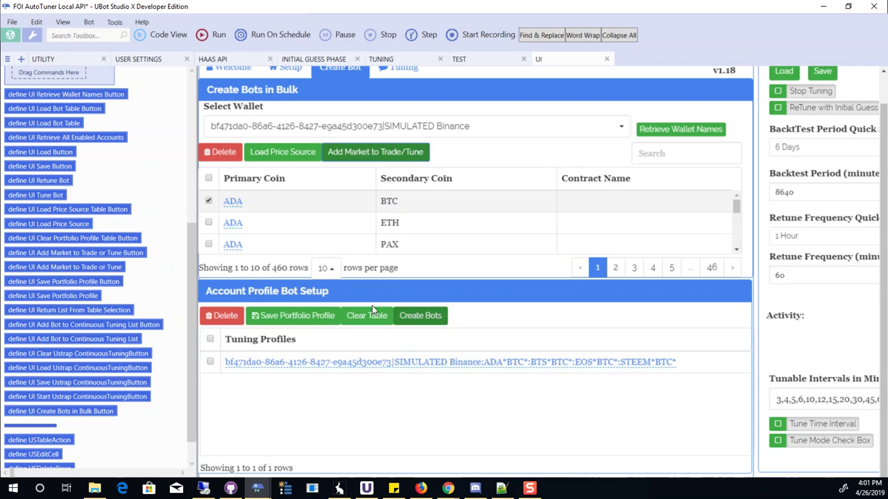
Save the portfolio tuning profile, confirm the Saved alert, and move AutoTuner aside to uncover HTS
double_click(489, 10)
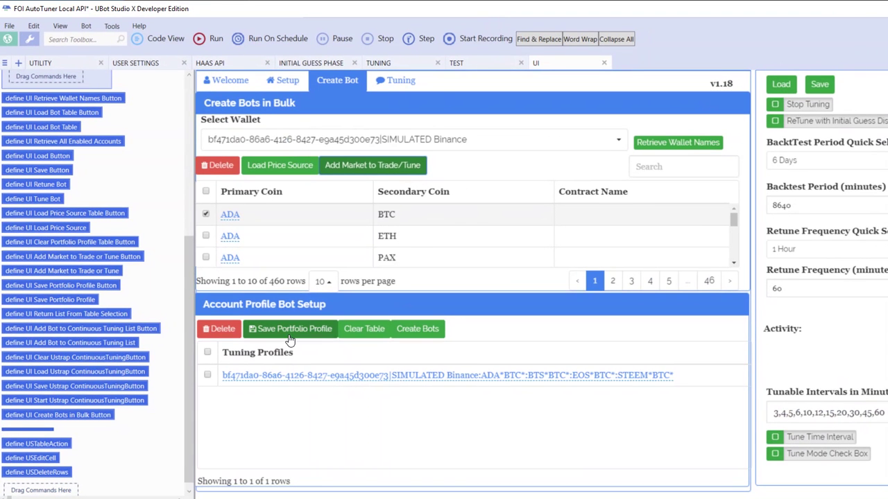
click(290, 339)
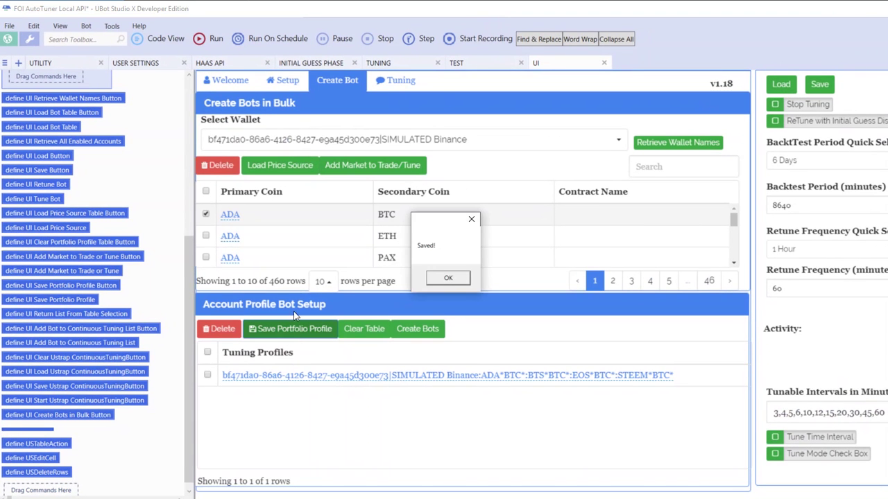
click(449, 279)
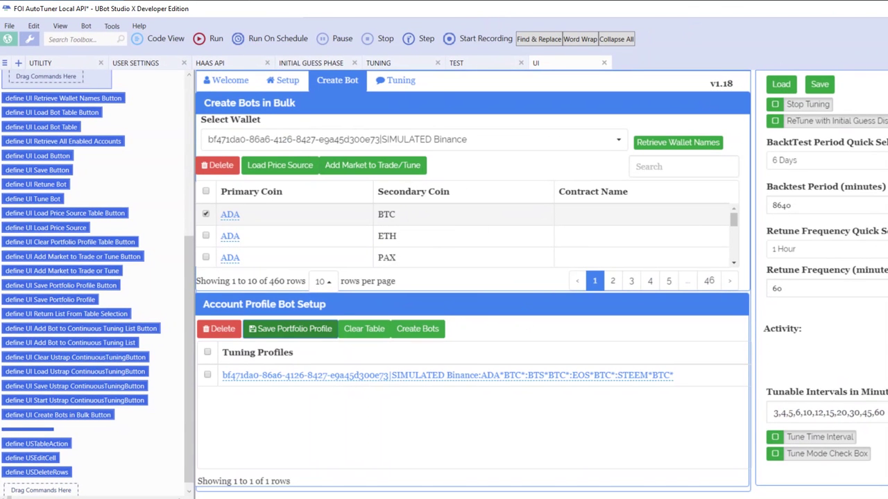
drag(684, 9, 612, 2)
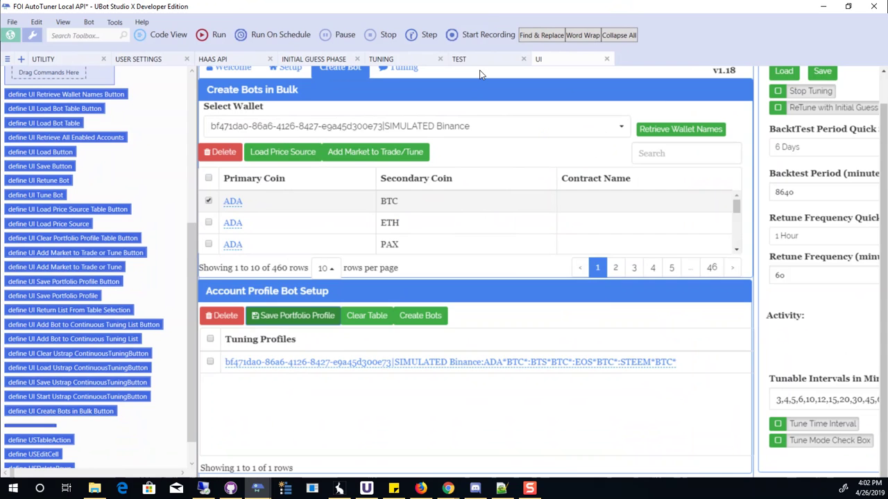
drag(499, 13, 7, 178)
Watch the HTS Custom Bots list and inspect the new BTSBTC MH SIMULATED Binance bot
click(7, 50)
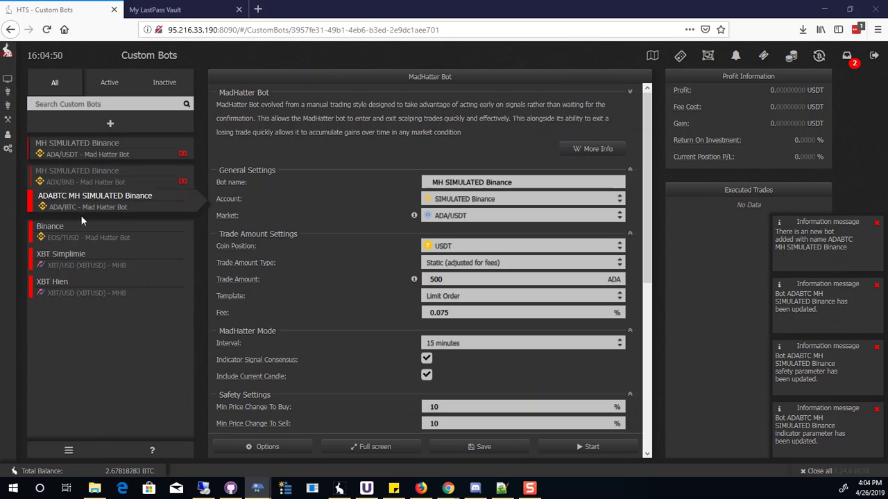
click(97, 240)
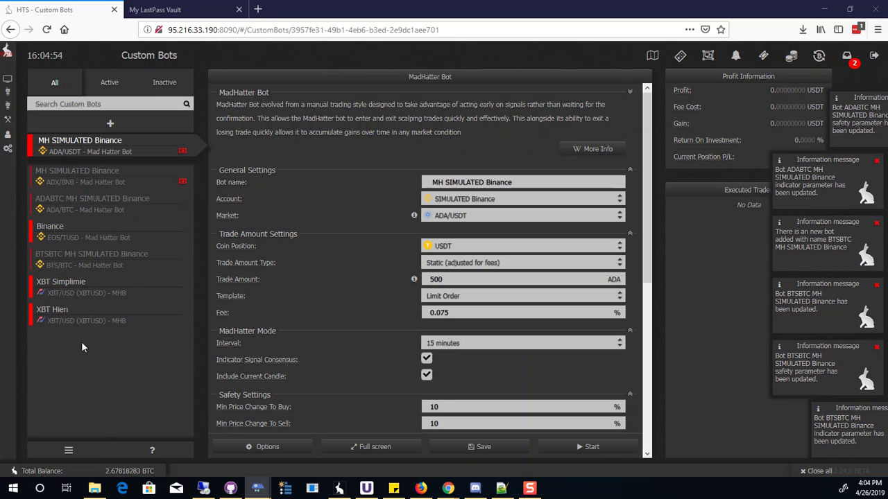
click(137, 252)
click(138, 174)
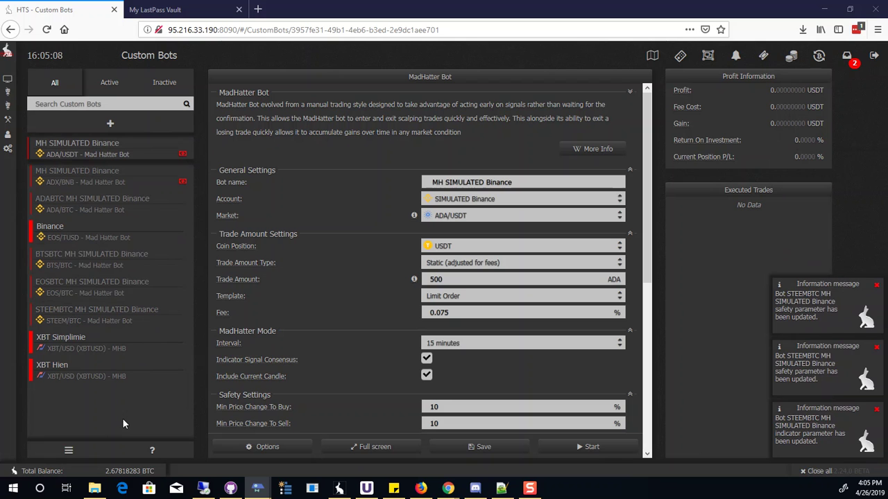
Review the settings of the ADABTC, BTSBTC, EOSBTC and STEEMBTC MH SIMULATED Binance bots
click(121, 204)
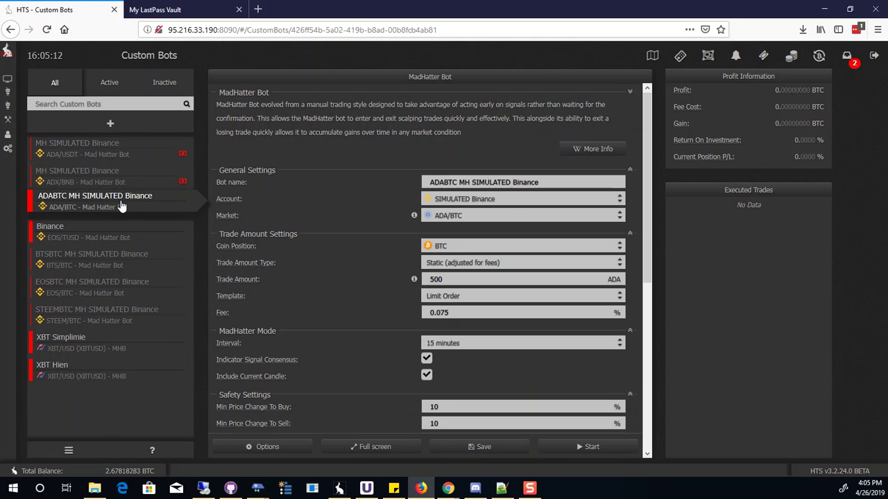
scroll(315, 281, down, 4)
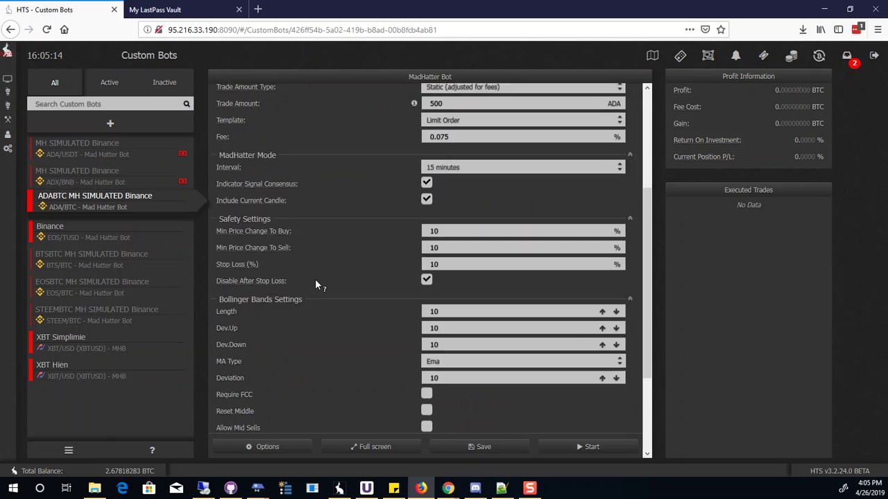
scroll(416, 270, down, 2)
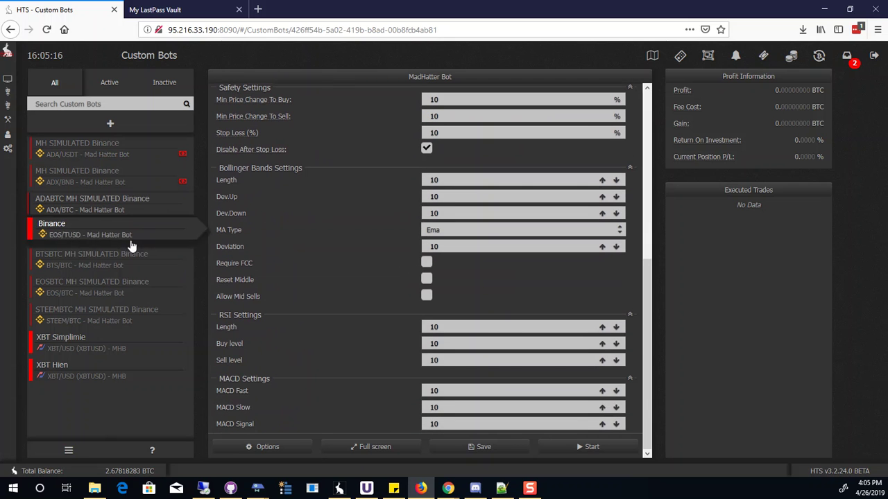
click(115, 259)
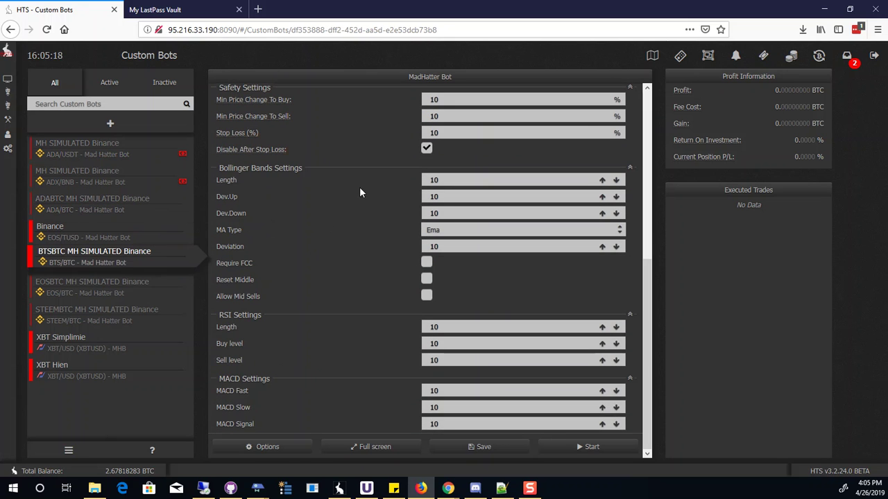
click(109, 287)
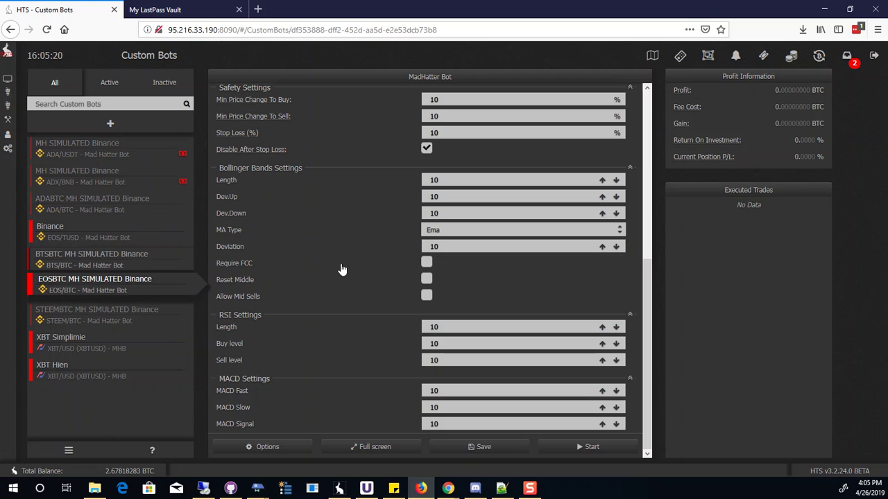
click(75, 316)
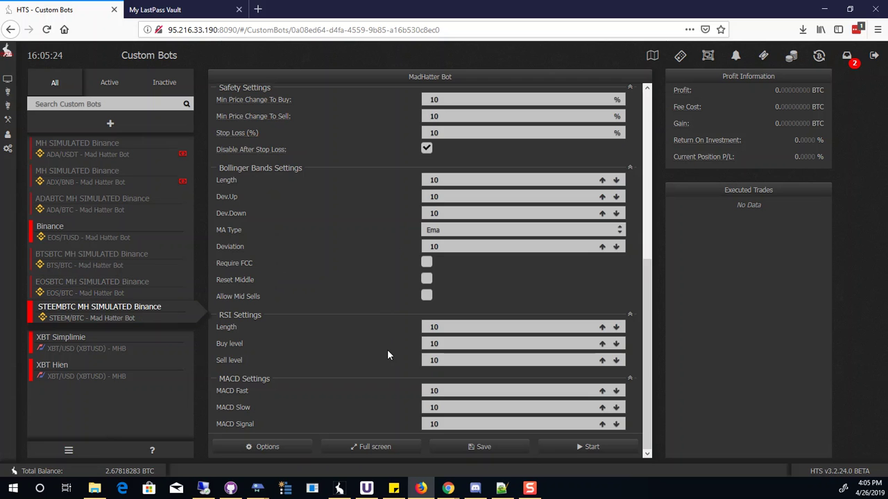
scroll(391, 301, up, 3)
scroll(387, 292, down, 3)
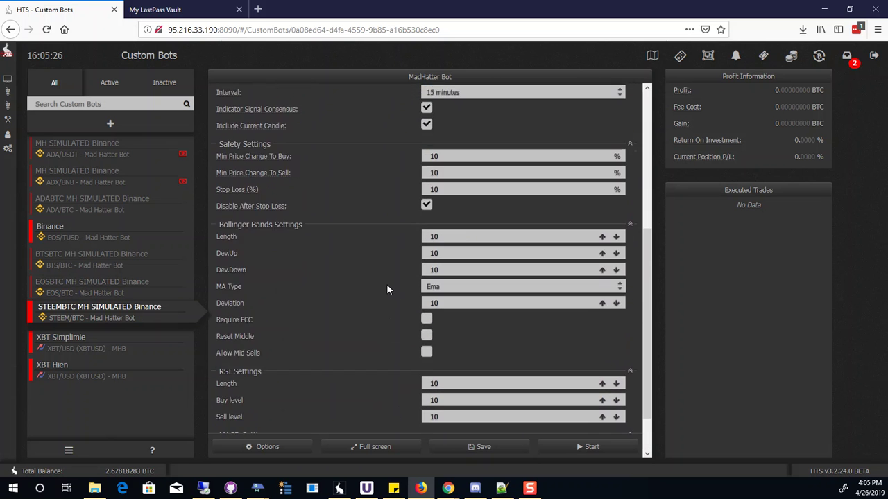
scroll(385, 312, up, 5)
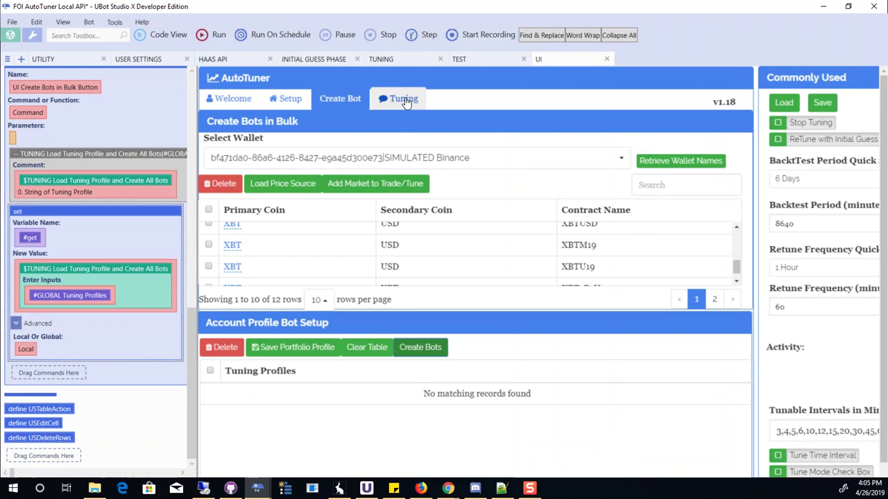
Load the available bots and add the ticked ADABTC, BTSBTC and EOSBTC bots to continuous tuning
click(164, 91)
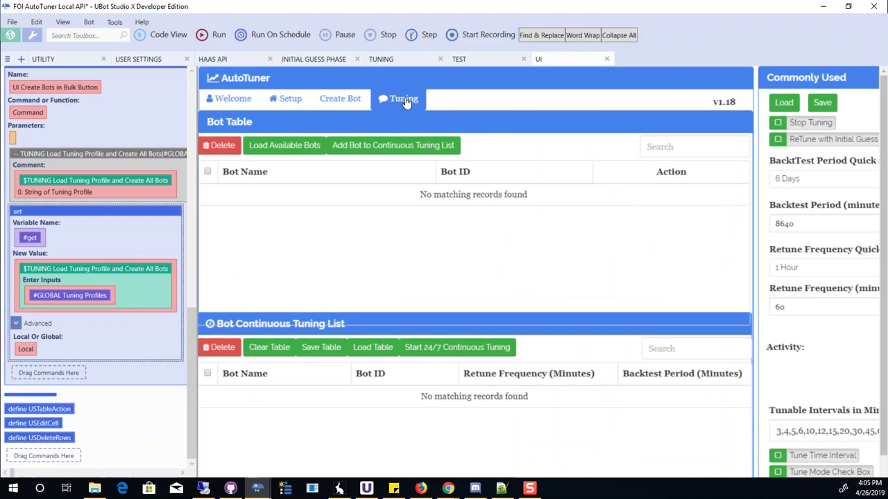
click(279, 146)
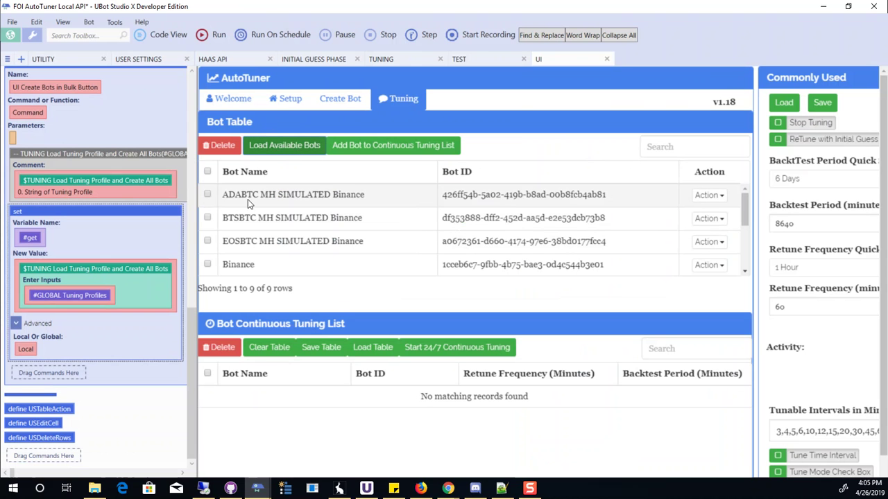
click(207, 194)
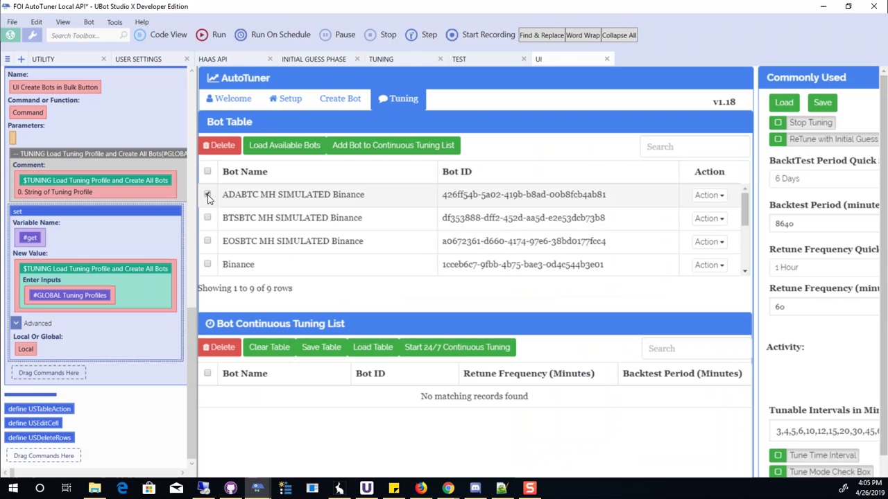
click(207, 240)
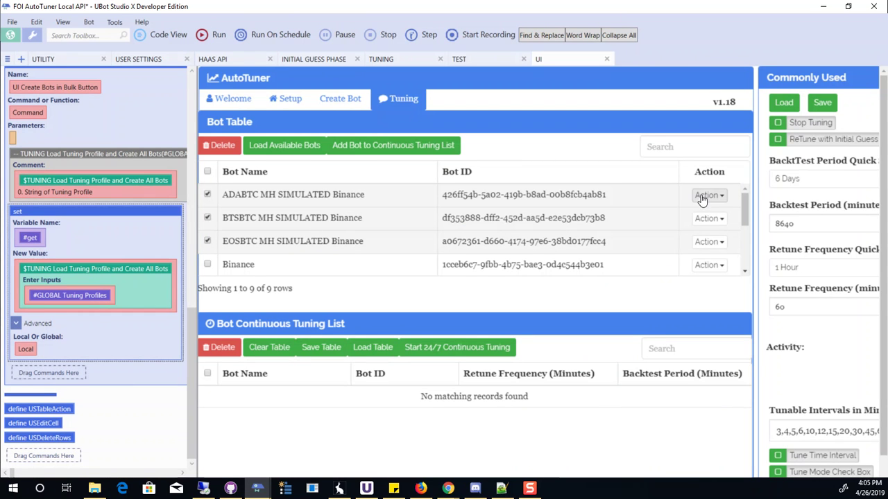
click(375, 154)
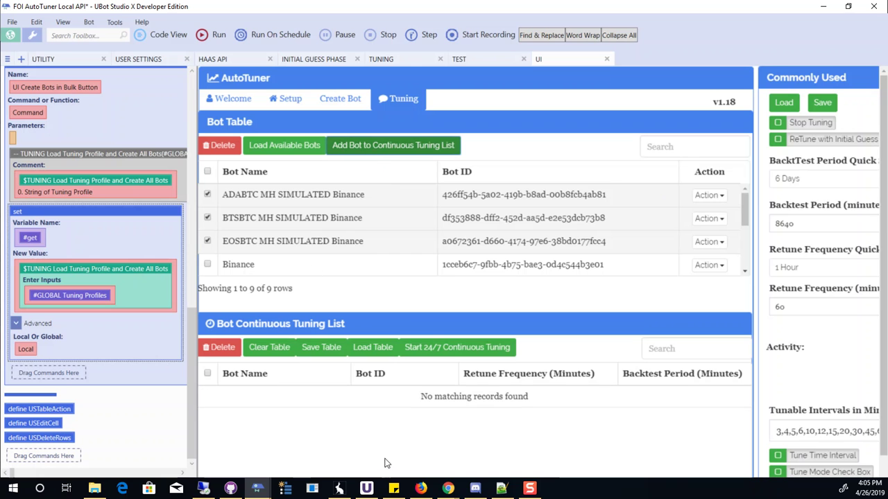